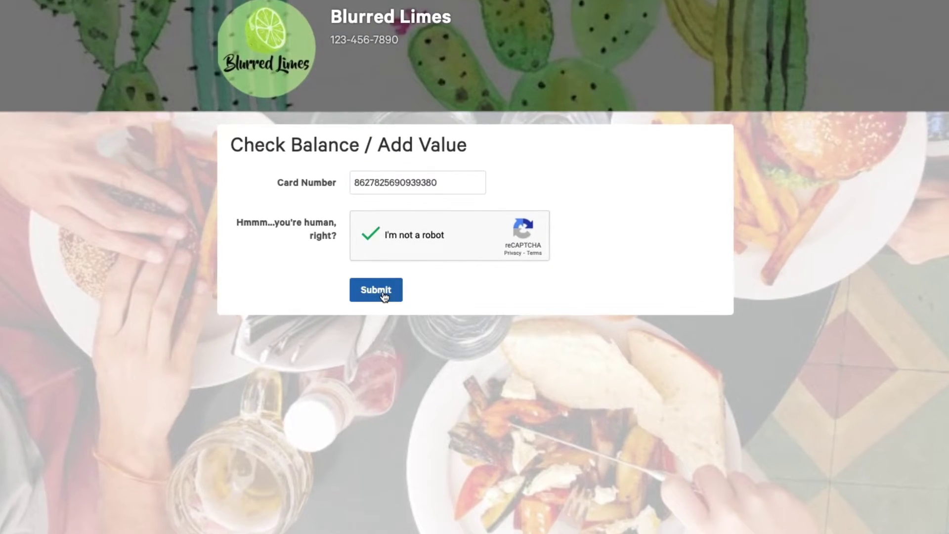
Submit the gift card number to look up its $15.00 balance
left_click(383, 290)
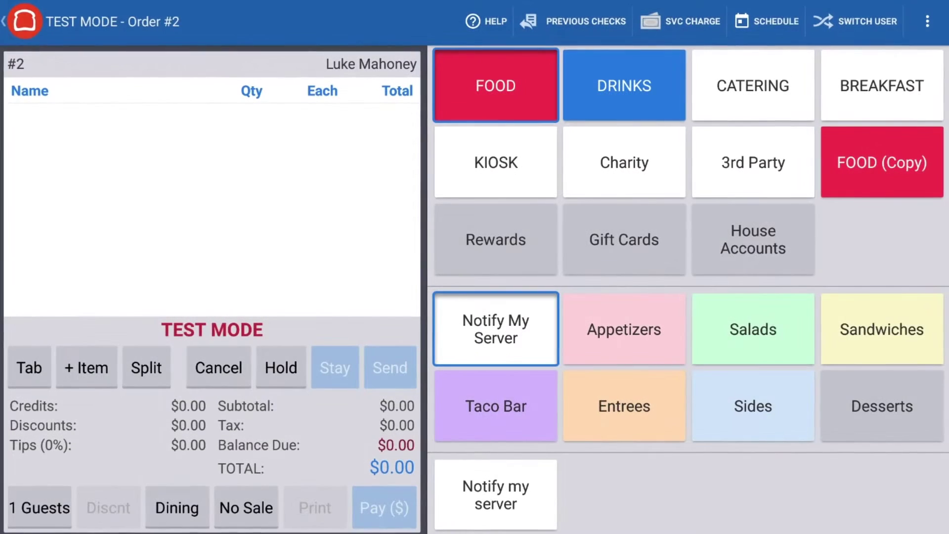
Start selling a $20.00 gift card as an eGift card
left_click(625, 239)
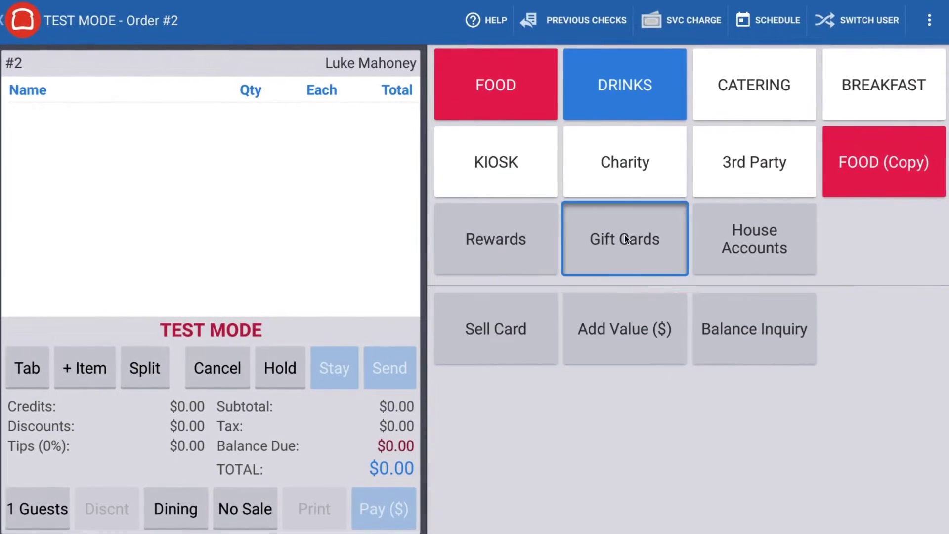
left_click(512, 330)
type("2000")
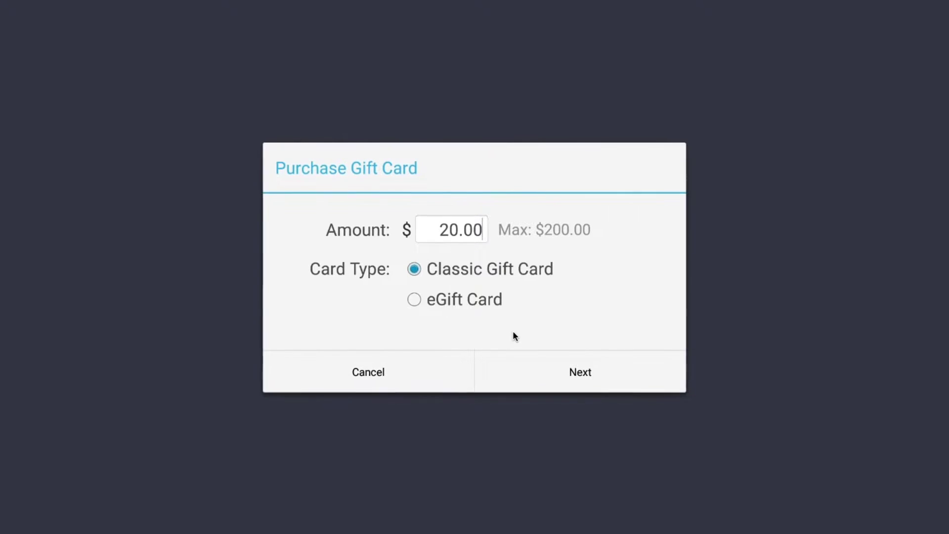
left_click(479, 299)
left_click(571, 373)
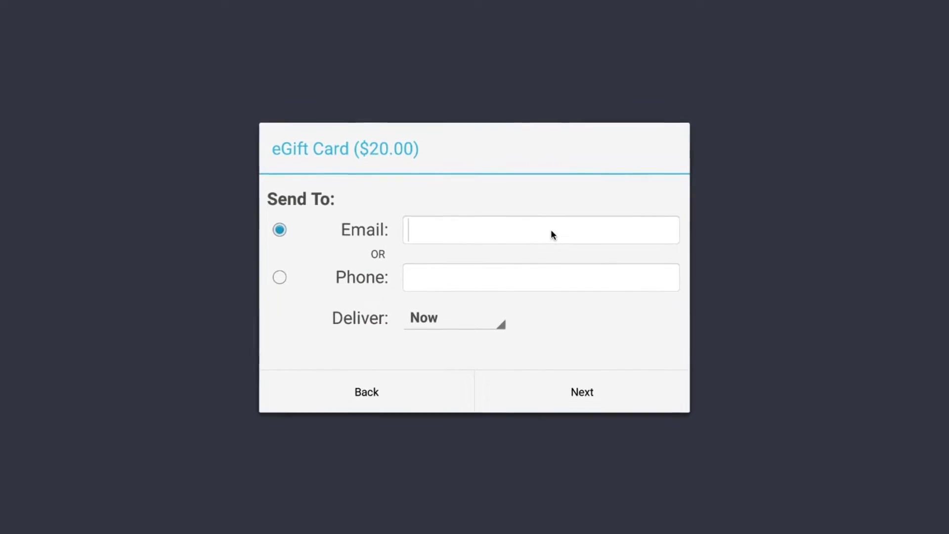
Deliver the eGift card by phone and enter the recipient's phone number
left_click(278, 277)
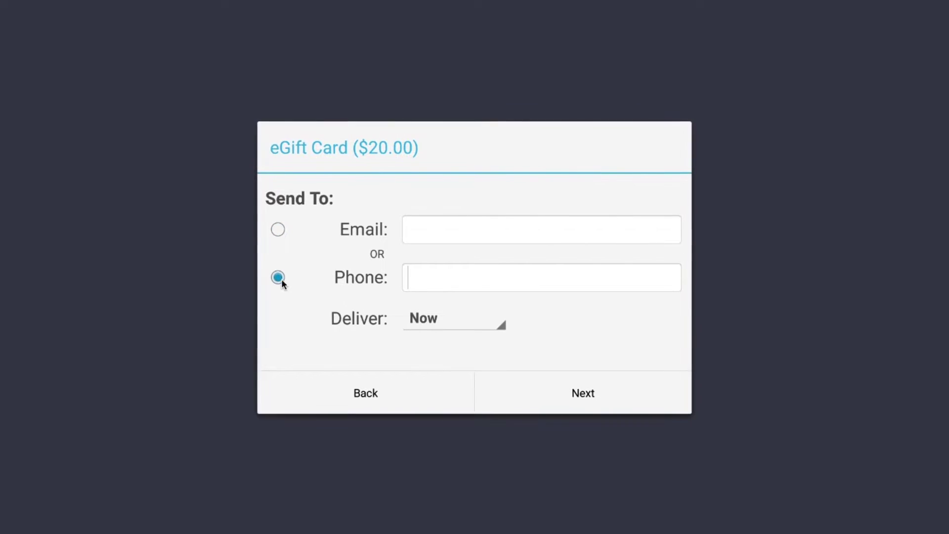
left_click(468, 277)
type("012-345-678")
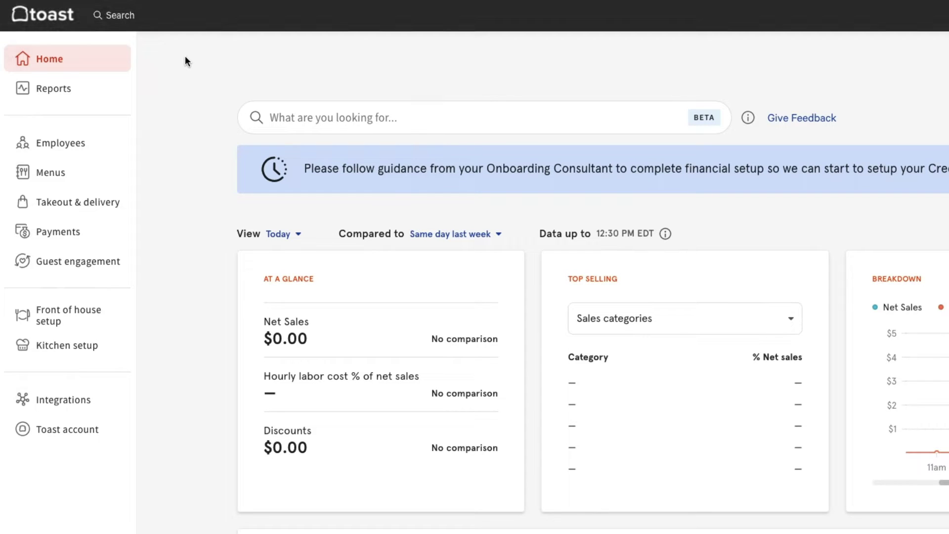
Open the Gift card setup page from the Payments settings' gift card section
left_click(87, 232)
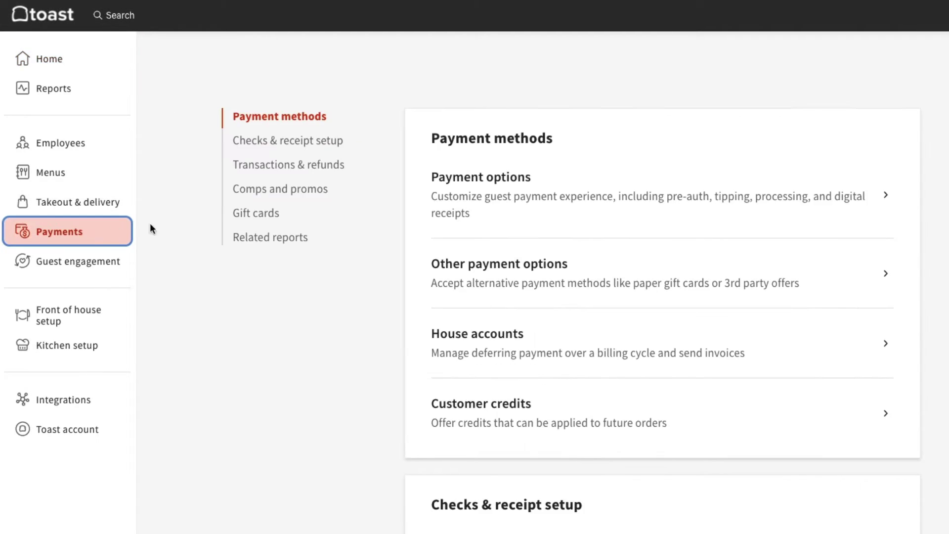
left_click(259, 216)
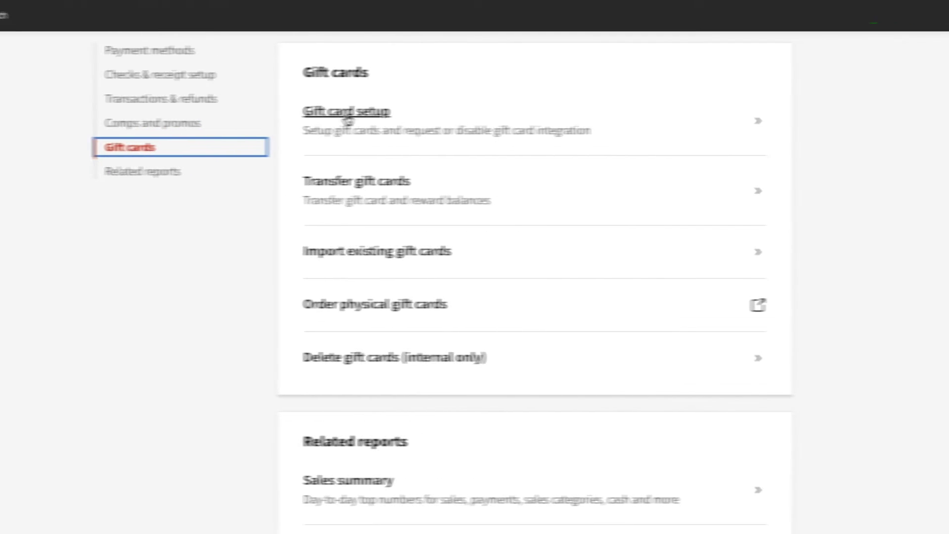
left_click(476, 116)
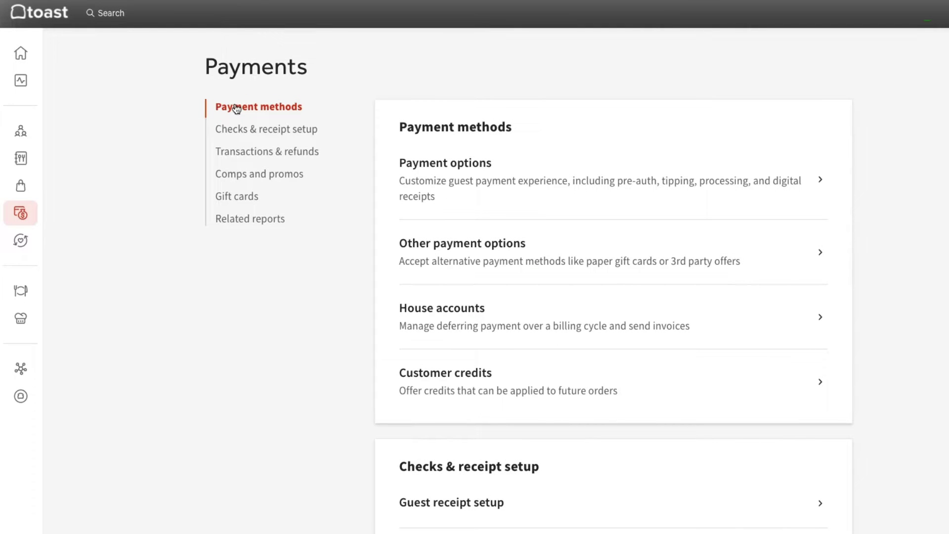
Review the Payment Options gift card settings: $5.00 minimum, $2000.00 maximum, discounts allowed
left_click(445, 162)
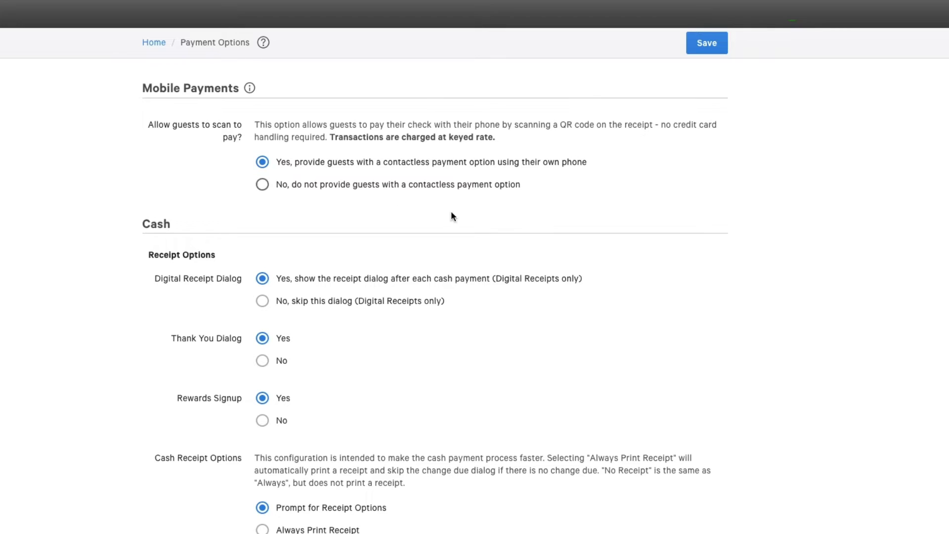
scroll(693, 313, "down", 10)
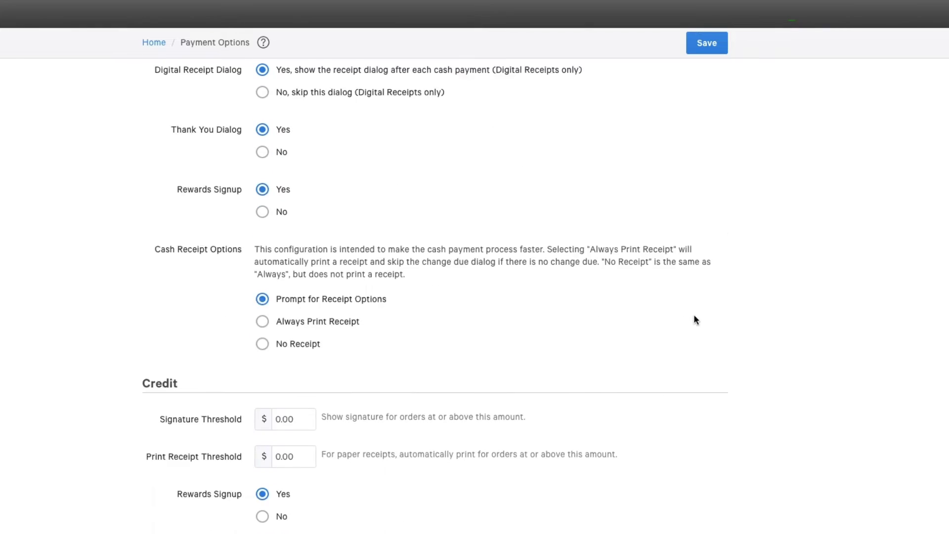
scroll(703, 325, "down", 10)
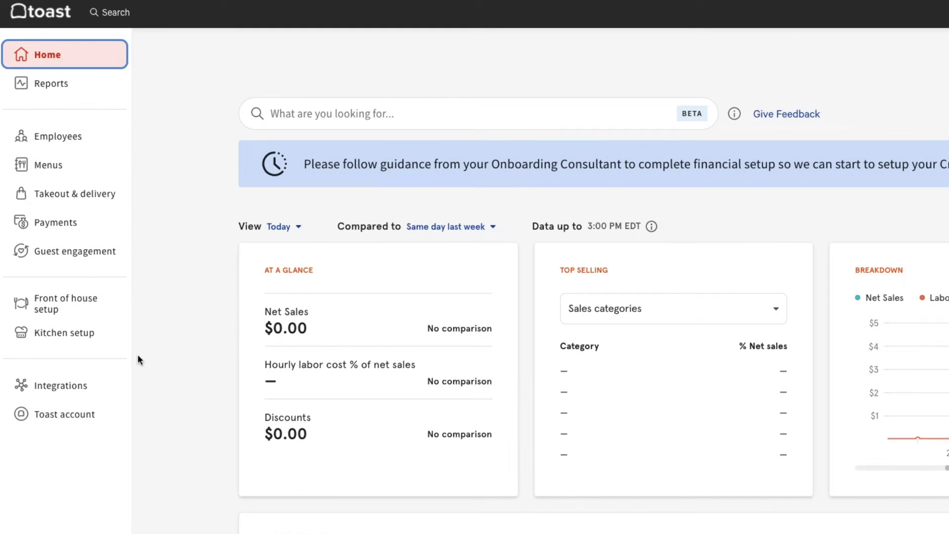
Go to Takeout & delivery's Restaurant info page and choose an image for the eGift Card Image
left_click(66, 203)
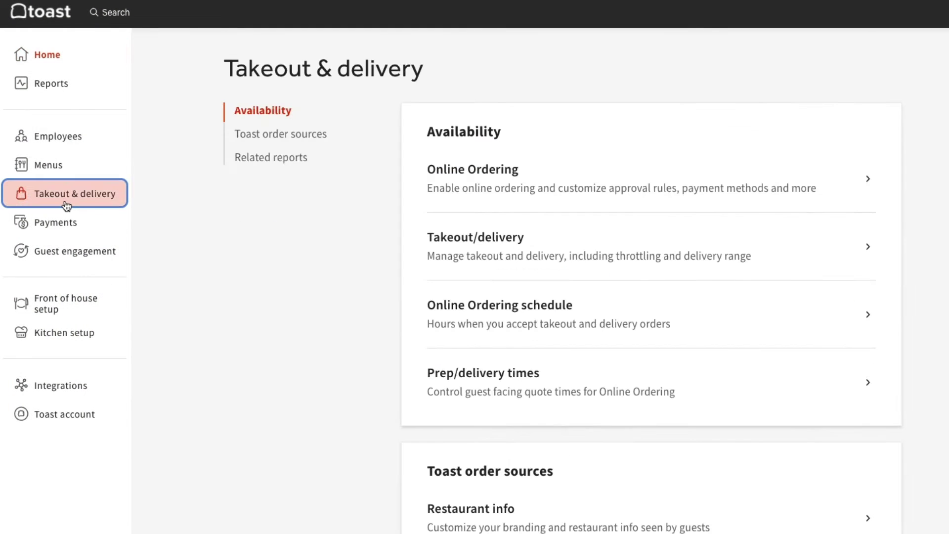
left_click(279, 135)
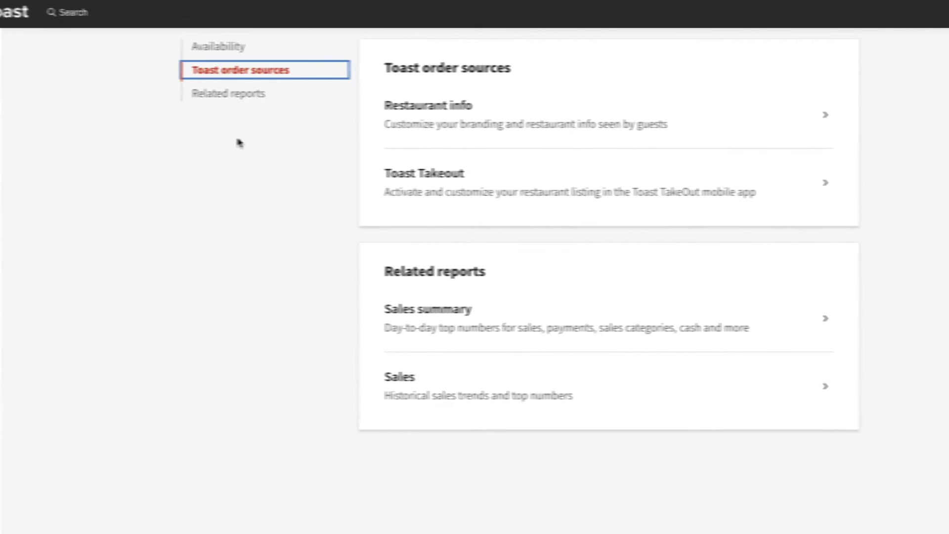
left_click(280, 116)
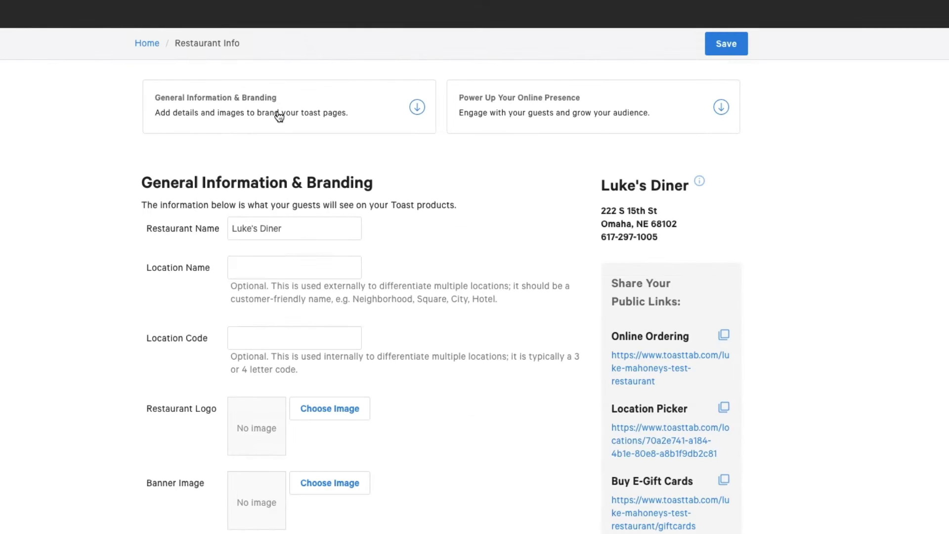
scroll(279, 116, "down", 10)
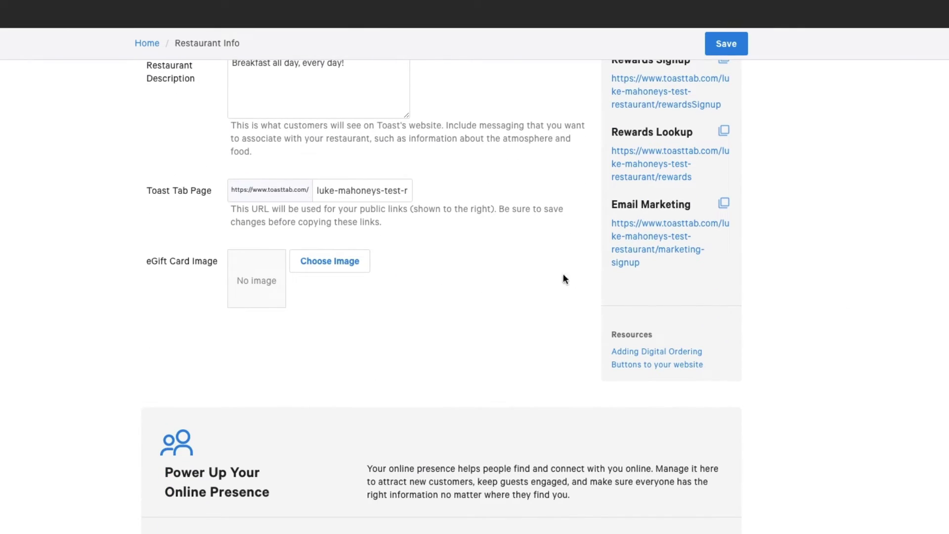
left_click(323, 259)
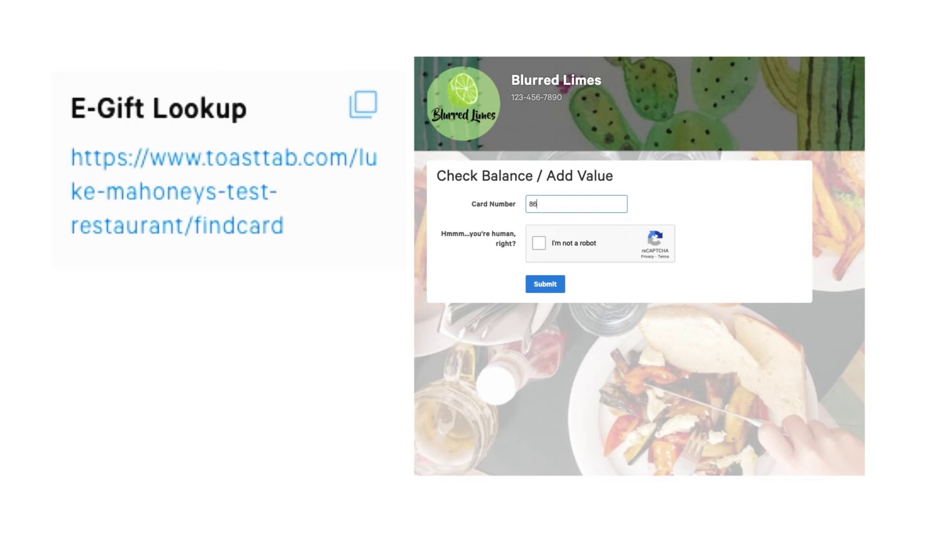
Submit the eGift card number to show its $15.00 balance and QR code
left_click(545, 284)
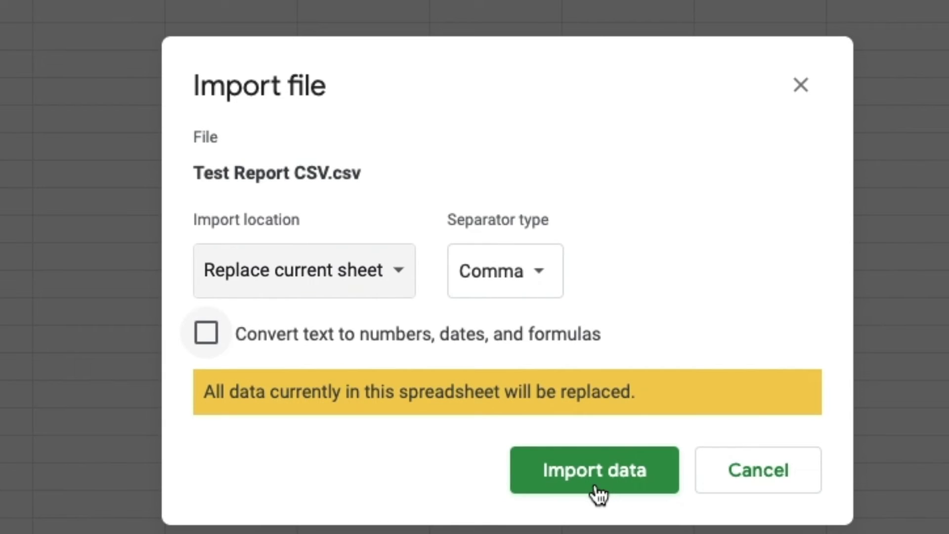
Import Test Report CSV.csv into the sheet and check the card numbers in column A
left_click(596, 488)
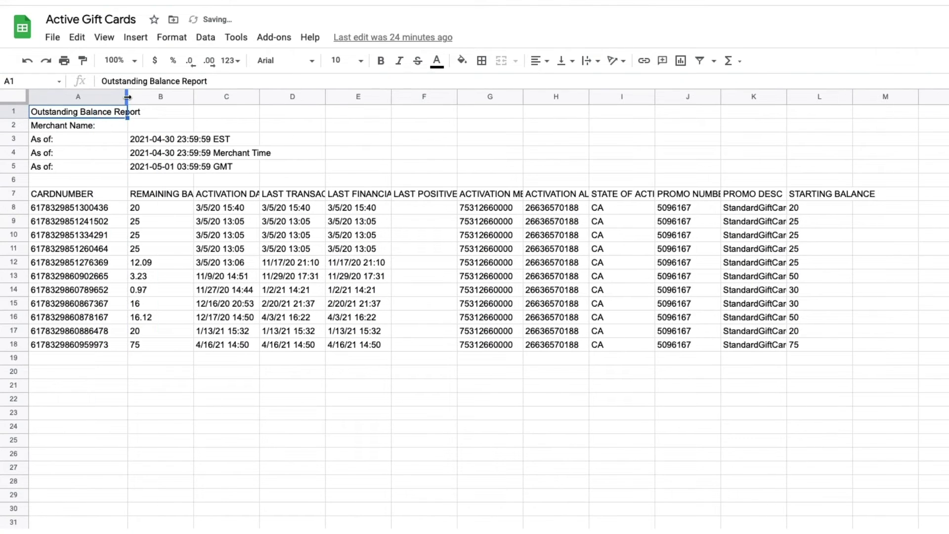
left_click(69, 208)
key("Down")
key("Down")
key("Down")
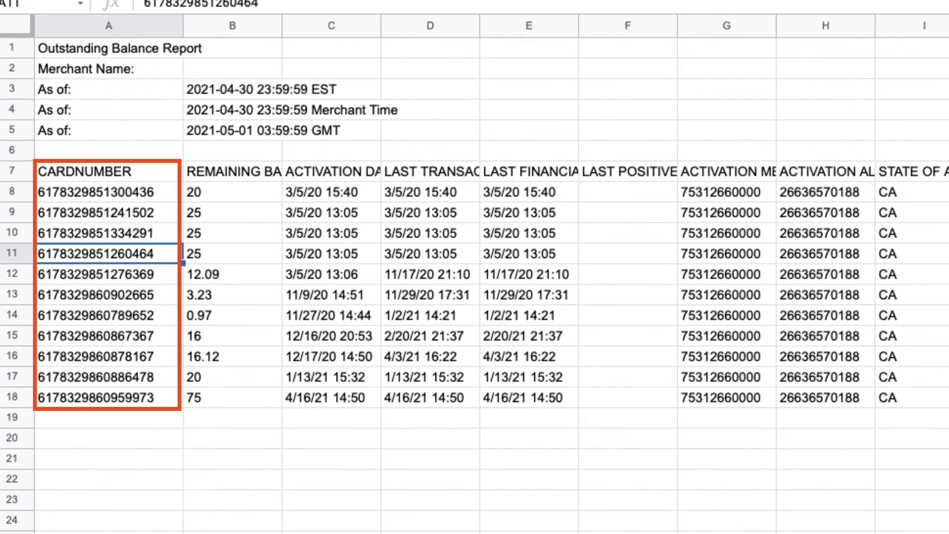
key("Down")
Delete columns C through L from the report
left_click(235, 98)
left_click(845, 99, "shift")
right_click(217, 98)
left_click(318, 136)
Delete rows 1–6 so the CARDNUMBER header sits in row 1
left_click(9, 182)
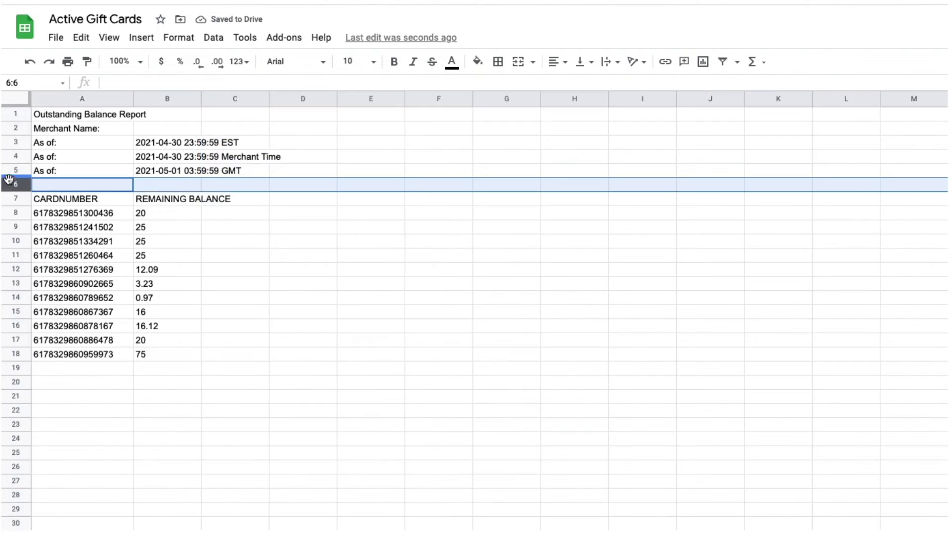
left_click(15, 113, "shift")
right_click(17, 131)
left_click(104, 283)
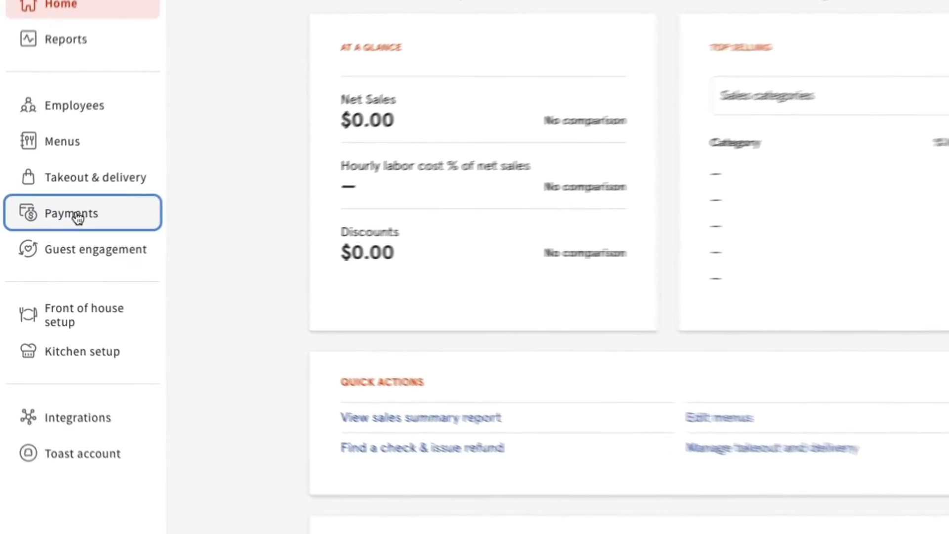
Open the import for existing gift cards in the Payments gift card settings
left_click(78, 217)
left_click(334, 190)
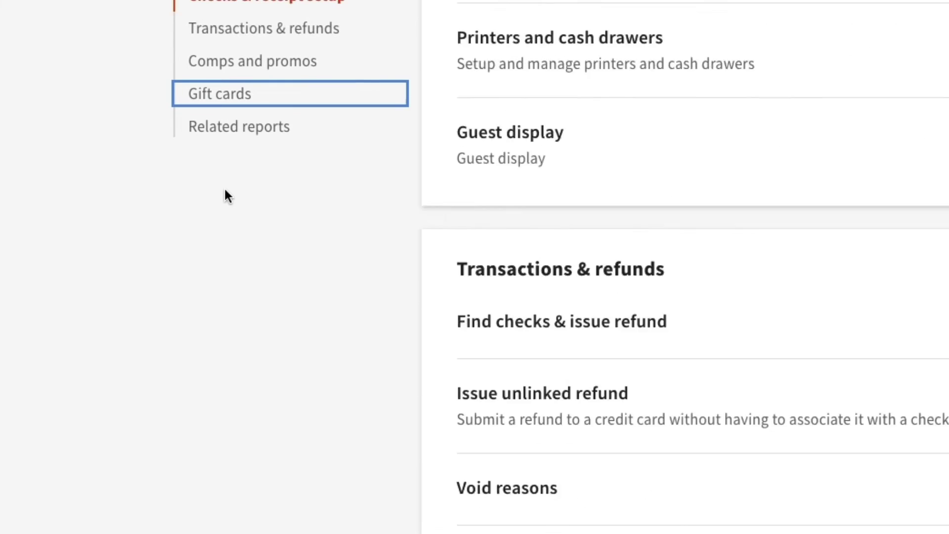
left_click(511, 254)
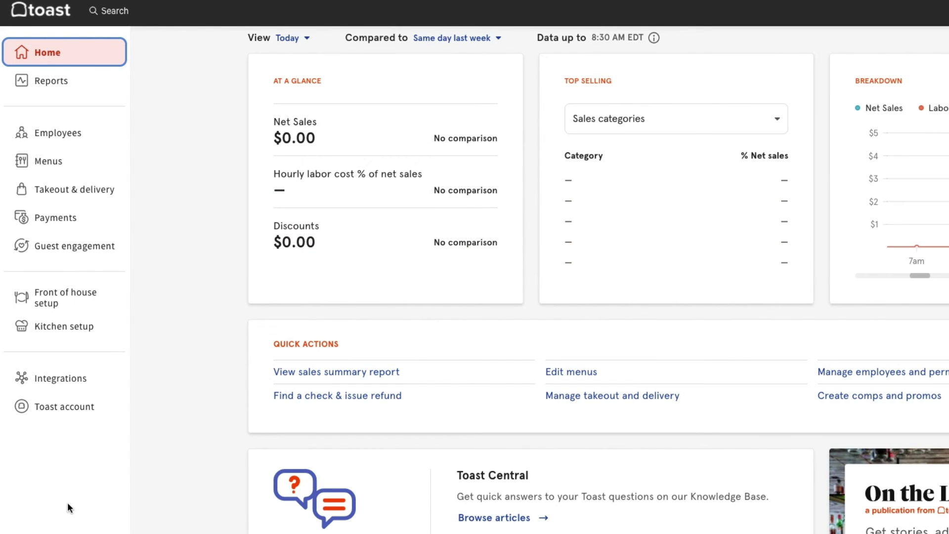
Open the guide for ordering physical gift cards from the Payments gift card settings
left_click(63, 222)
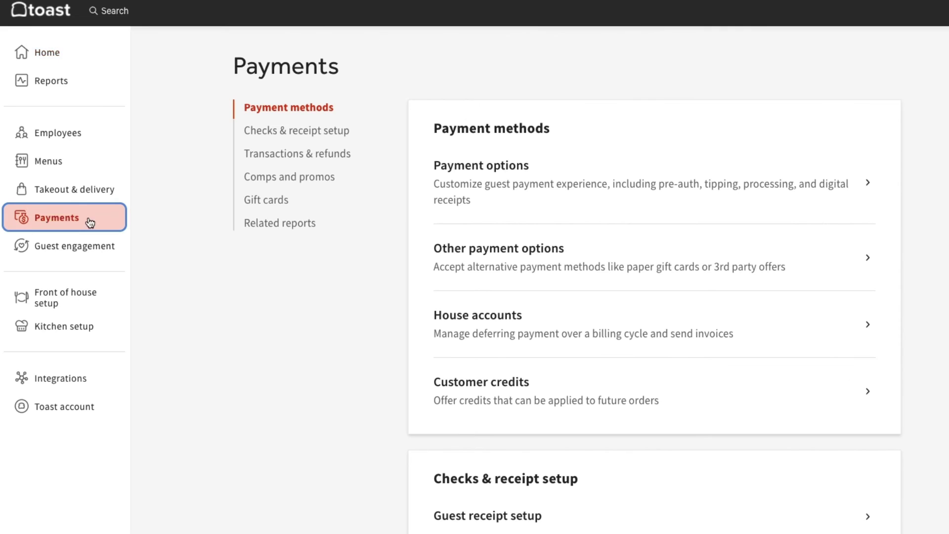
left_click(260, 203)
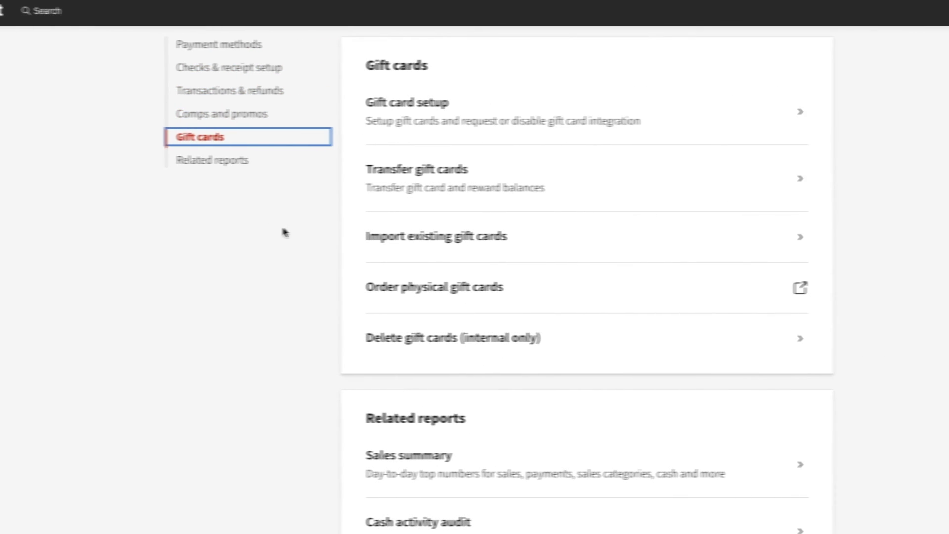
left_click(305, 292)
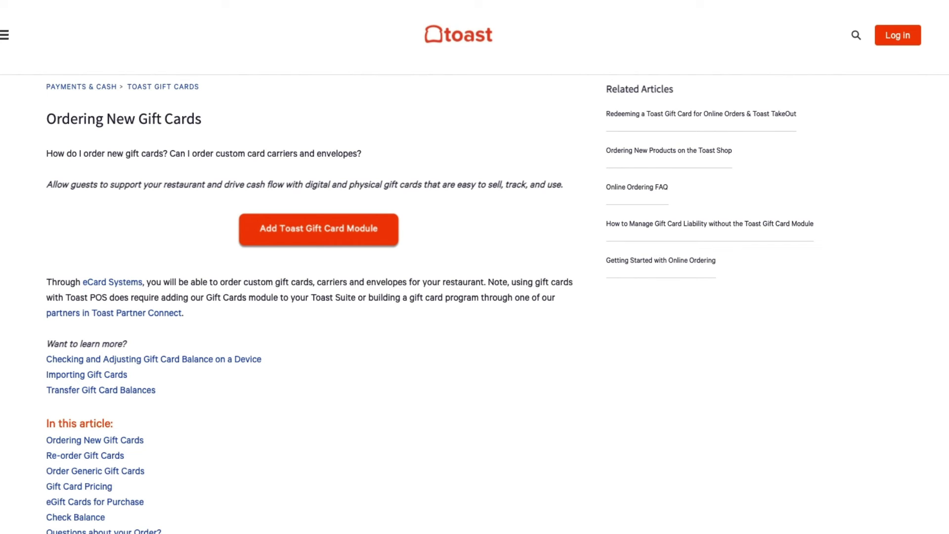
Start an order for new physical gift cards from the Ordering New Gift Cards section
scroll(474, 267, "down", 10)
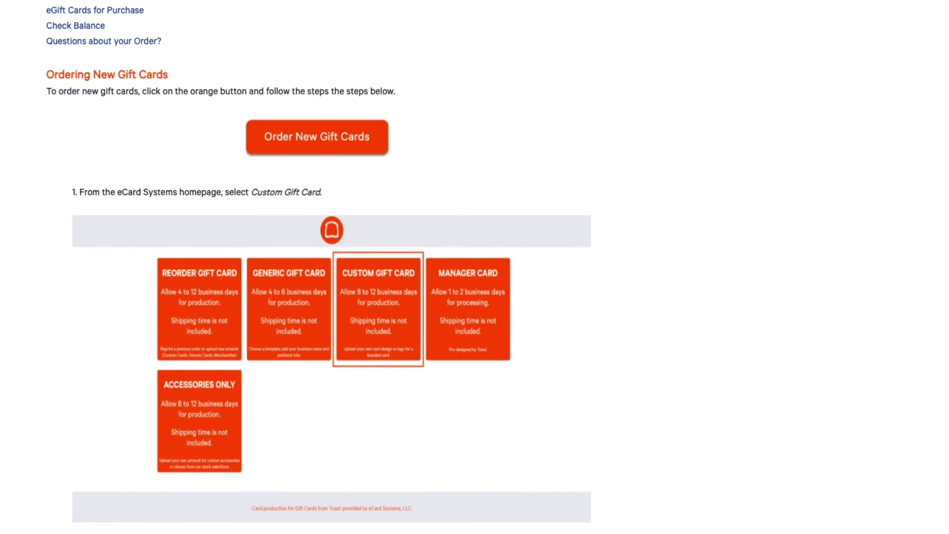
left_click(348, 137)
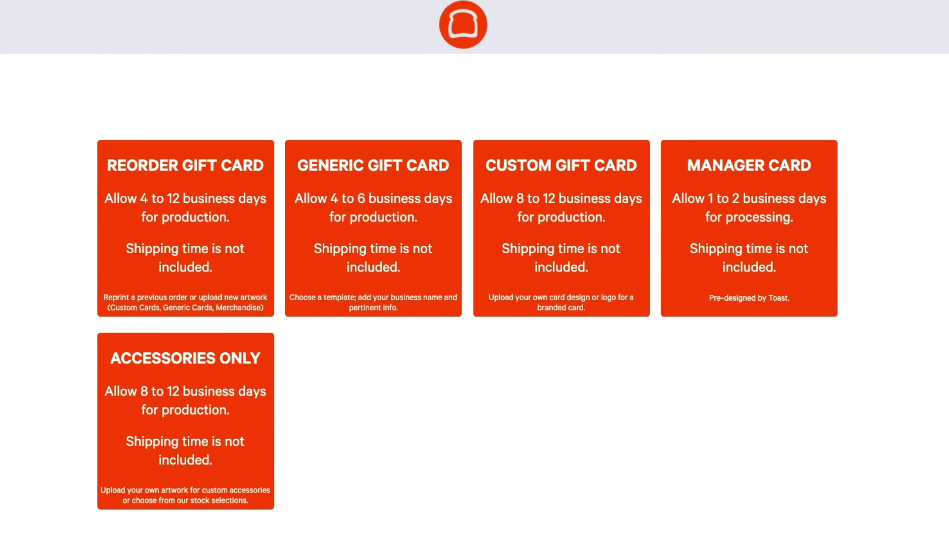